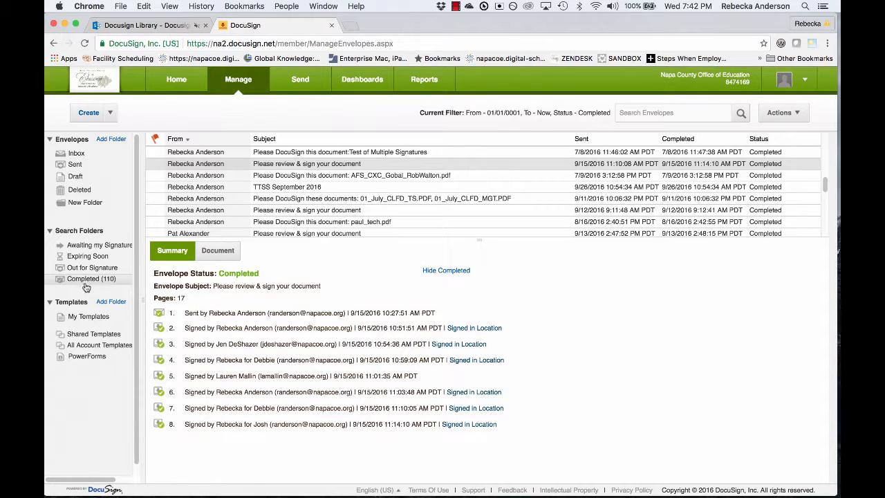
Step: Open the completed 'Please review & sign your document' envelope from Manage > Completed
left_click(305, 164)
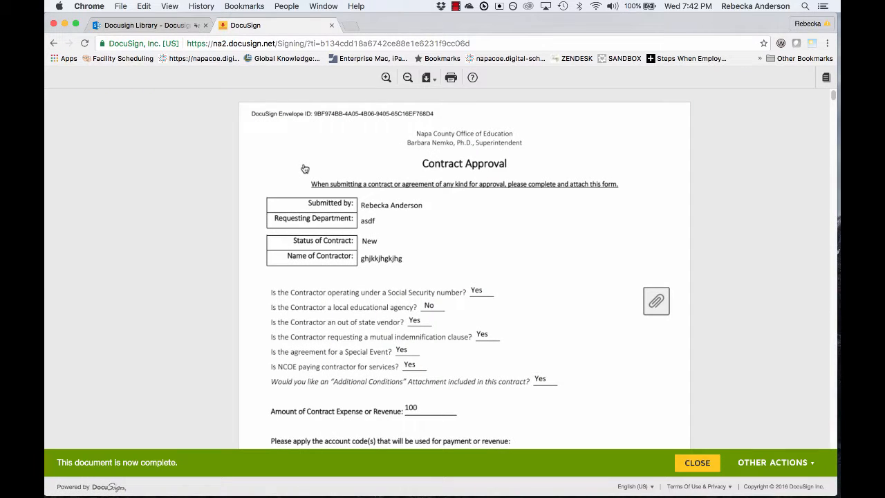
Step: Download the signed Contract Approval envelope as a single combined PDF
left_click(434, 83)
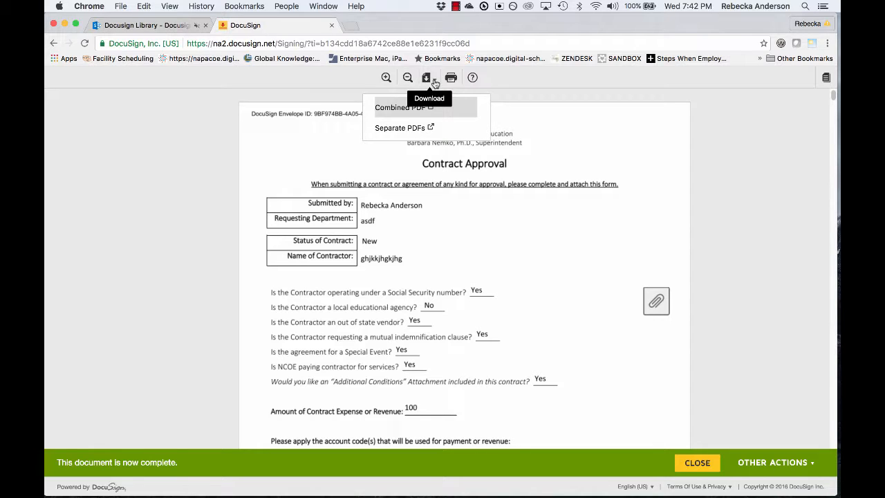
left_click(384, 111)
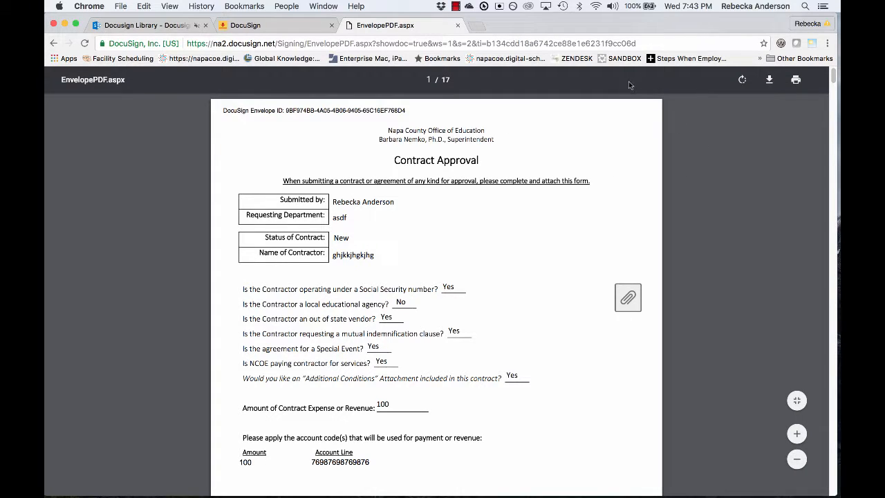
Step: Save the combined PDF to the Desktop as email-support-afs.pdf
left_click(769, 81)
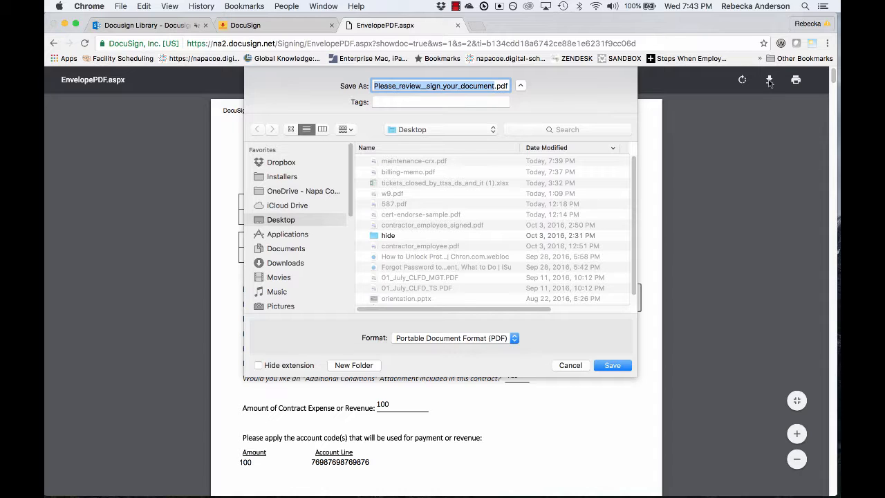
type("email")
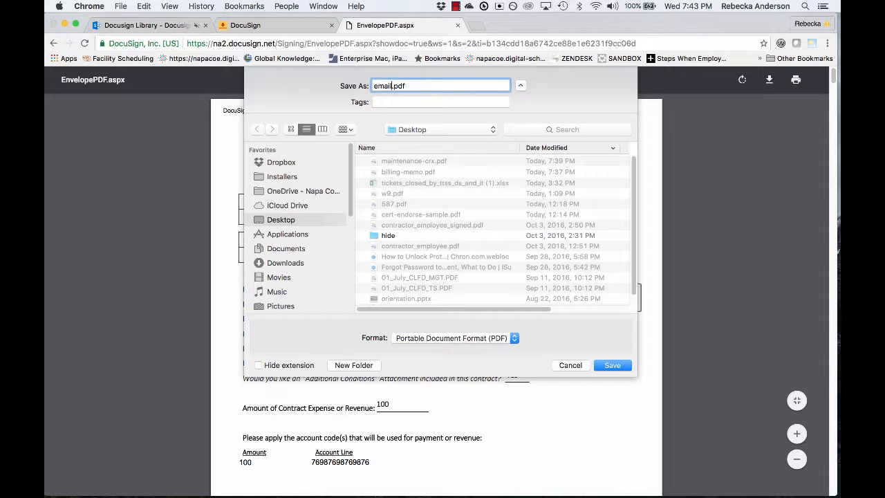
type("-support-aft")
key("BackSpace")
type("s")
left_click(612, 366)
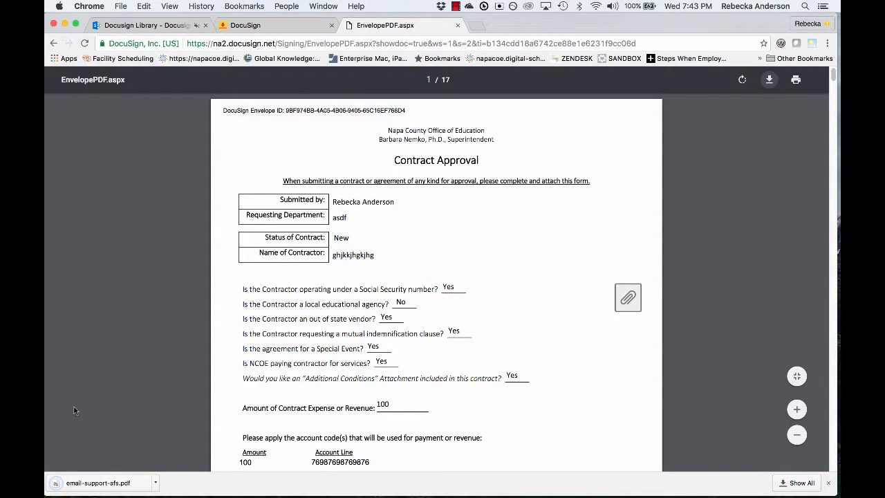
Step: Close the PDF and DocuSign tabs and open the Docusign Library's TTSS folder in SharePoint
left_click(458, 25)
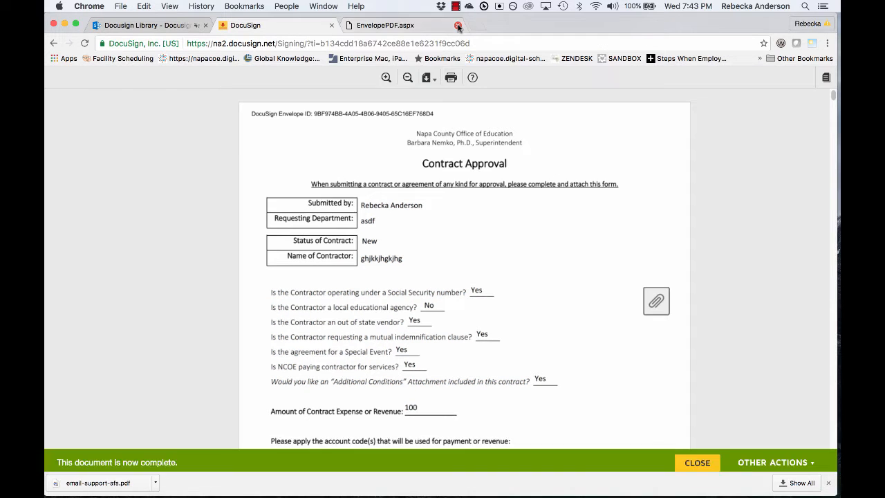
left_click(332, 26)
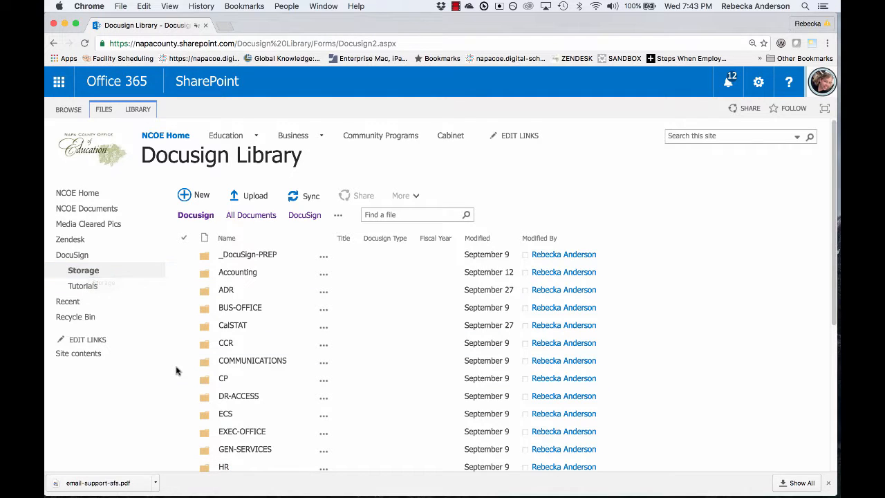
scroll(177, 369, "down", 3)
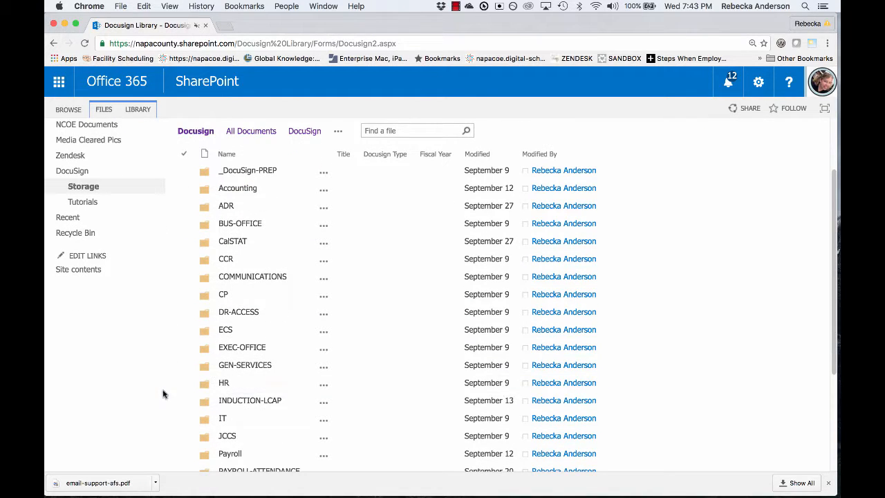
scroll(162, 387, "down", 2)
scroll(162, 384, "down", 2)
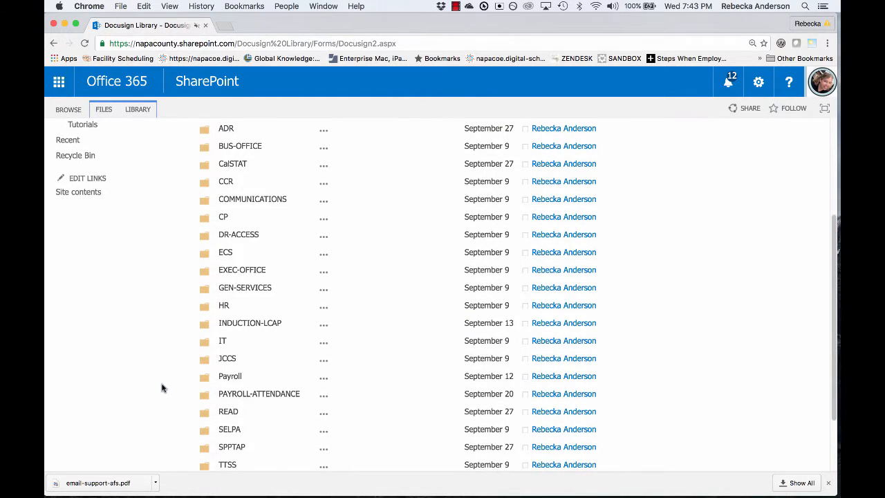
scroll(166, 384, "up", 6)
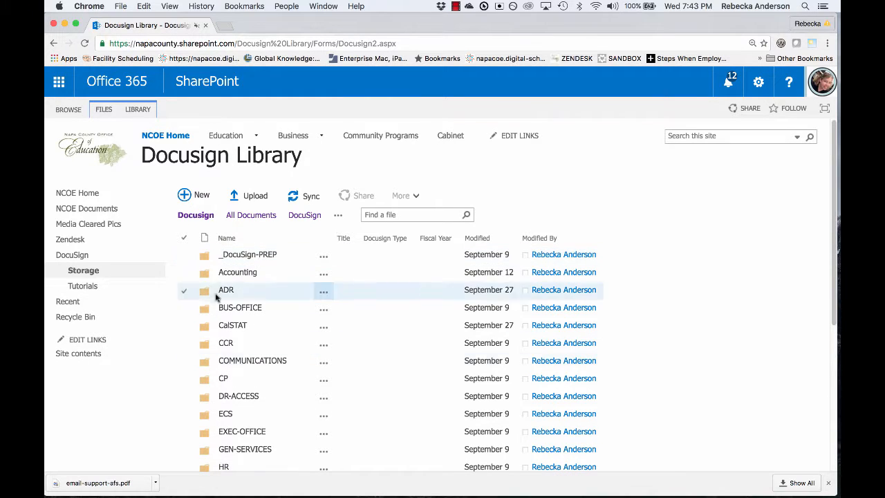
scroll(152, 398, "down", 3)
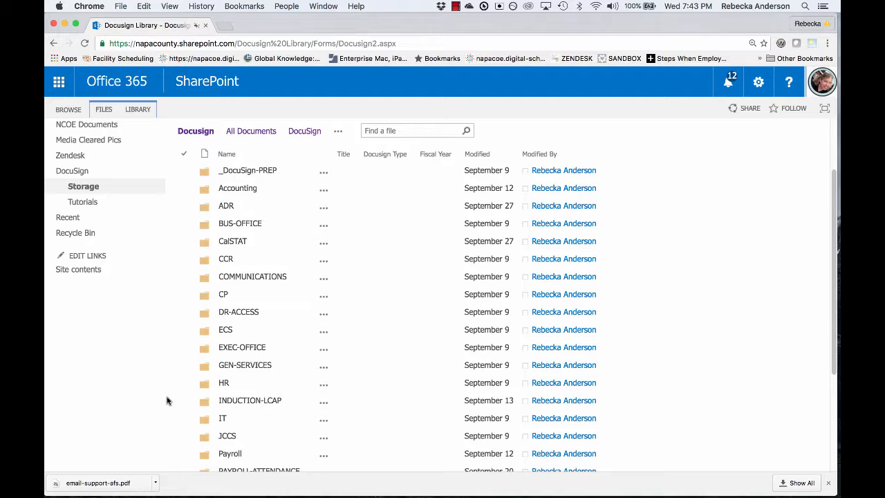
scroll(168, 355, "down", 5)
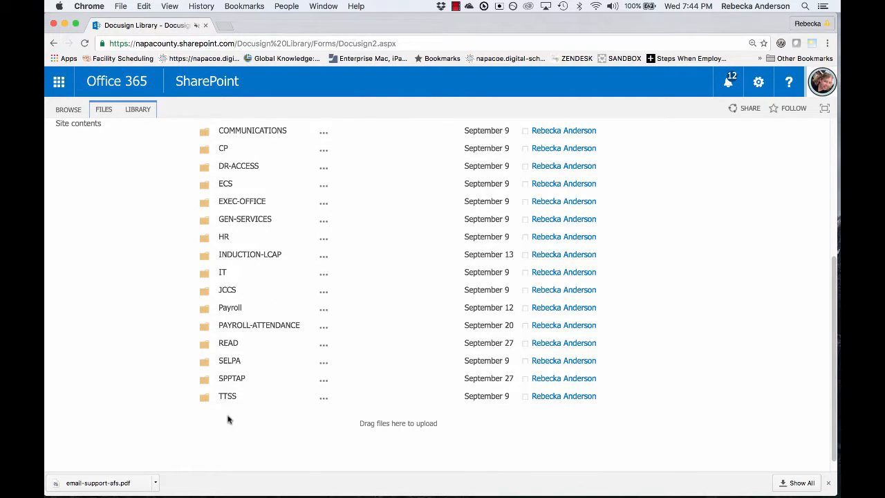
left_click(228, 398)
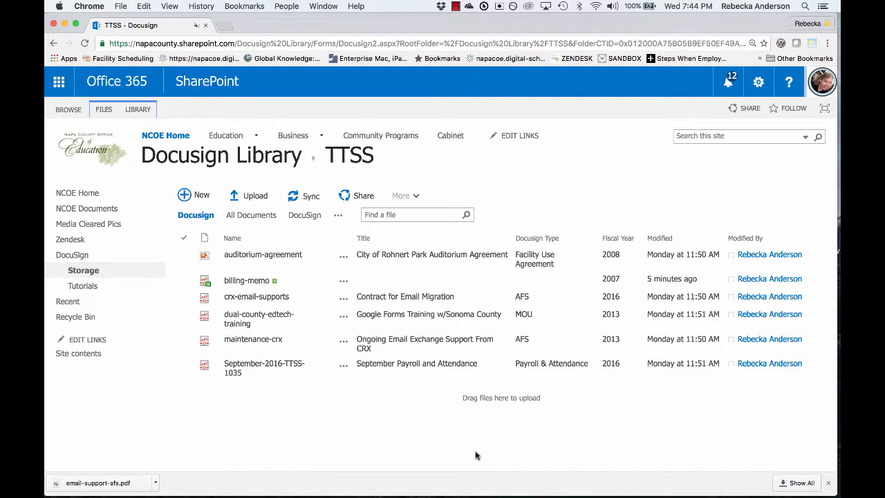
Step: Upload email-support-afs.pdf from the Desktop into the TTSS folder via Add a document
left_click(250, 199)
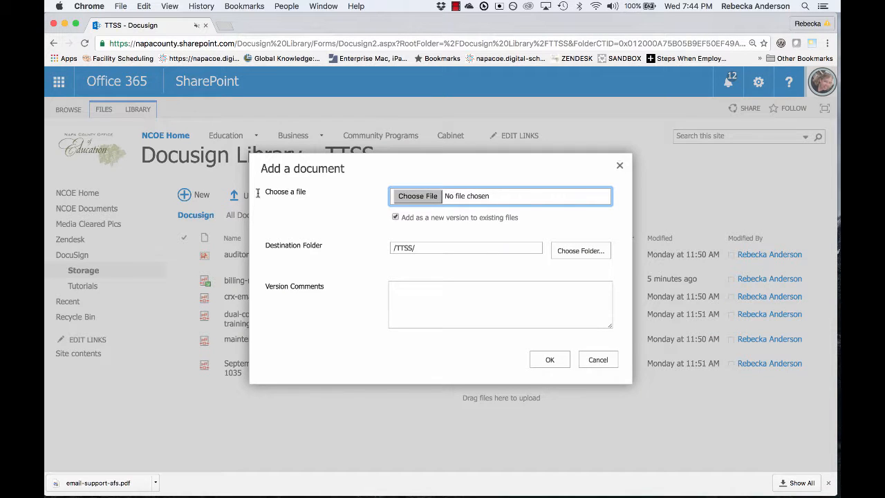
left_click(422, 199)
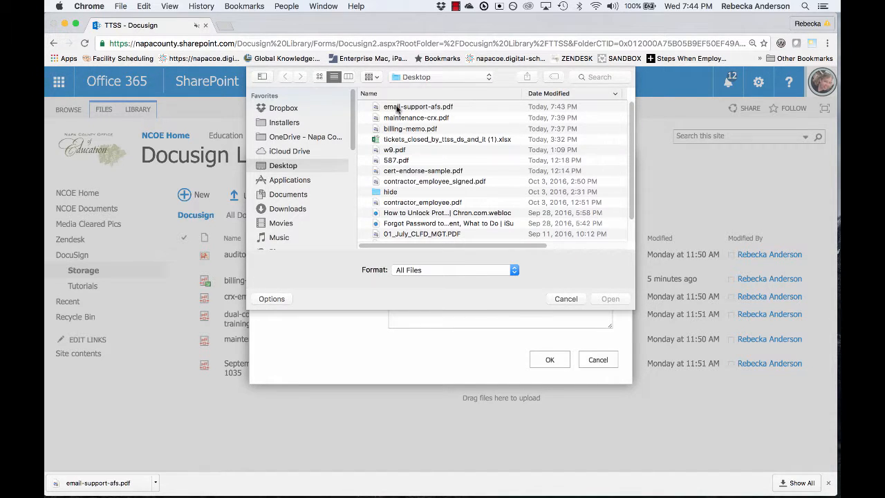
left_click(398, 108)
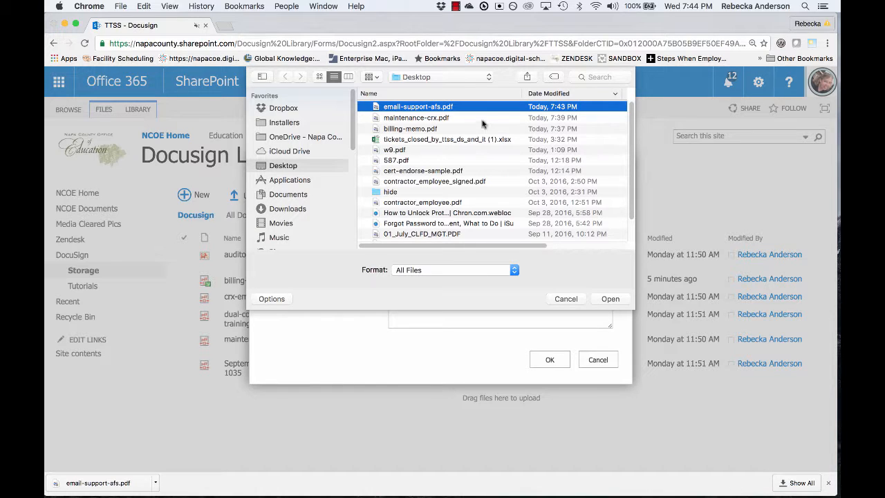
left_click(603, 299)
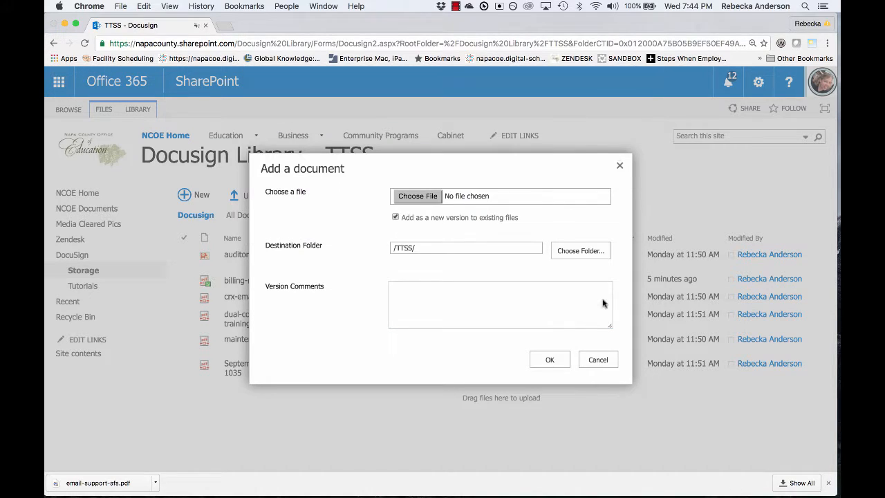
left_click(551, 360)
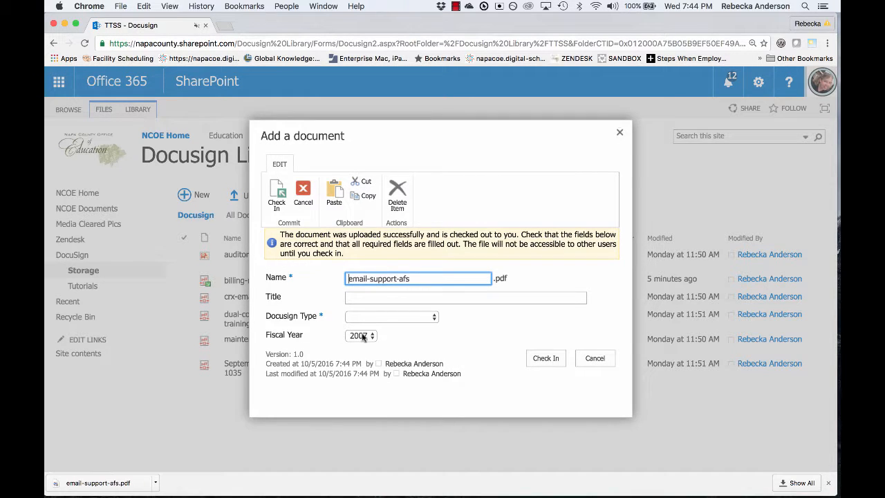
Step: Title the file with the signer's name plus 'Email Support Contract', set Docusign Type AFS, Fiscal Year 2016, and check in
left_click(349, 298)
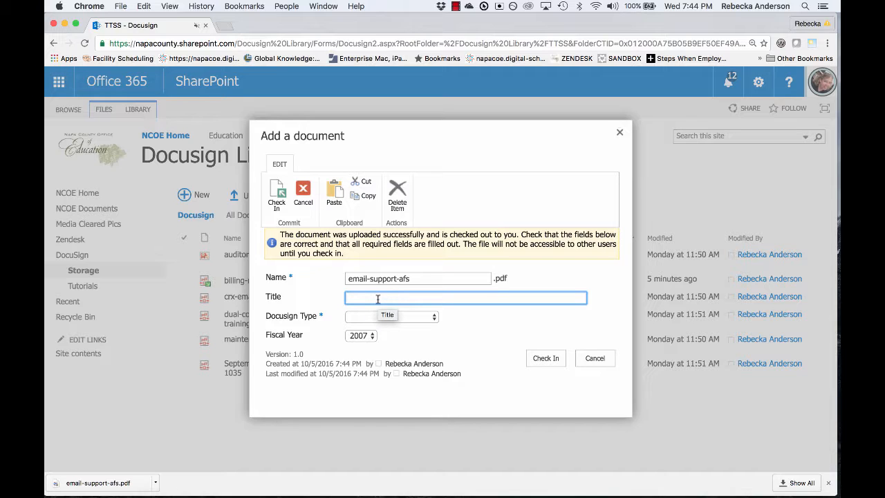
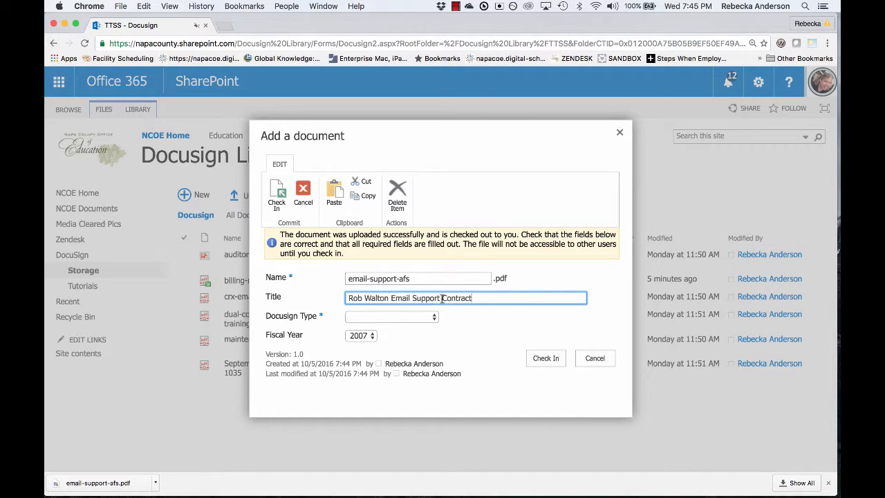
key("Tab")
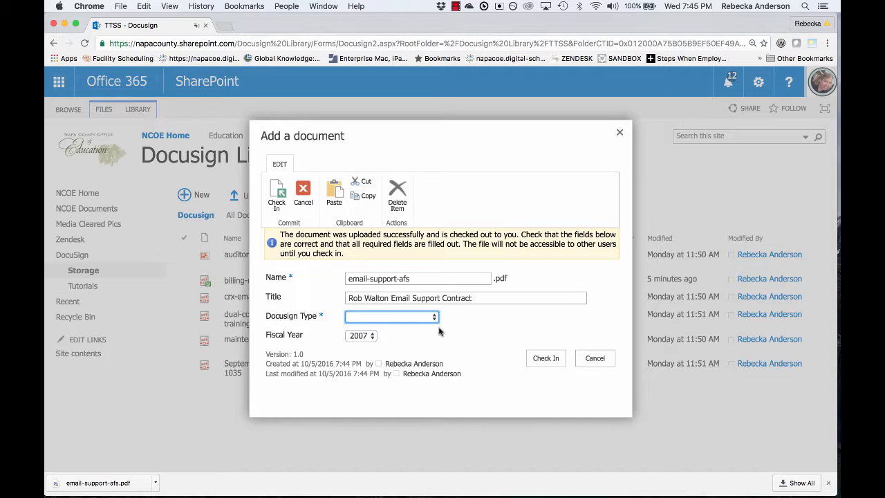
left_click(405, 318)
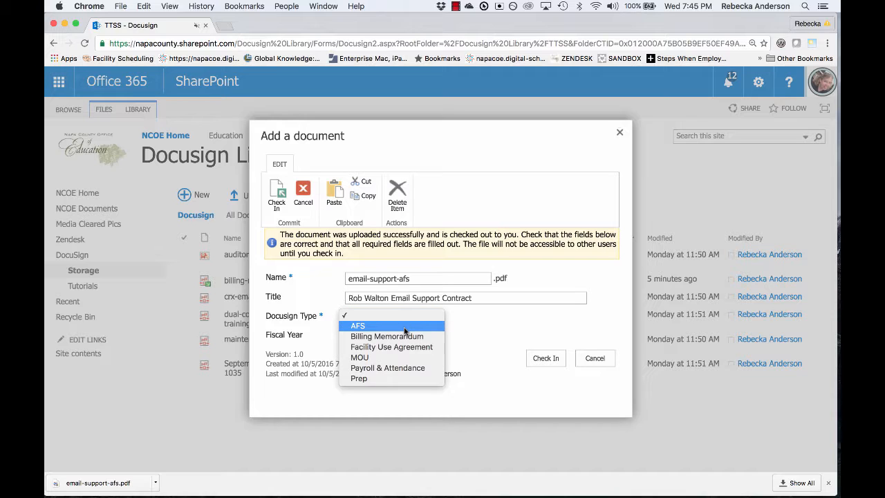
left_click(407, 329)
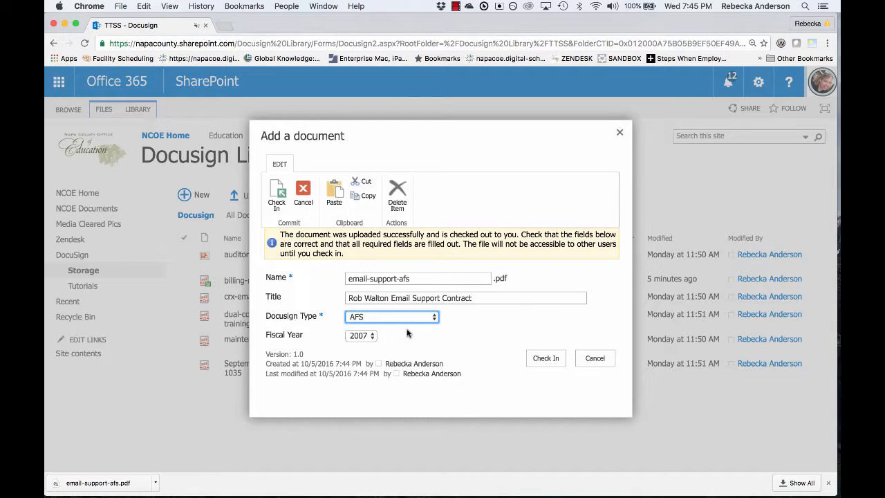
left_click(357, 336)
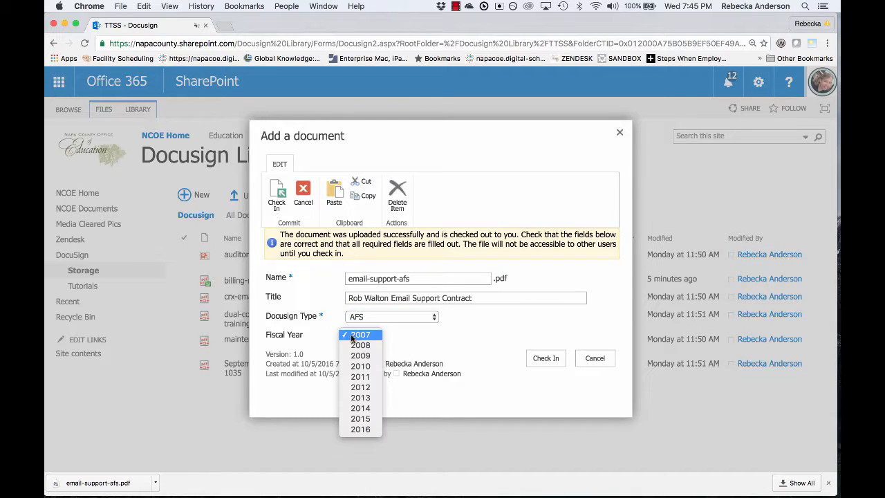
left_click(360, 431)
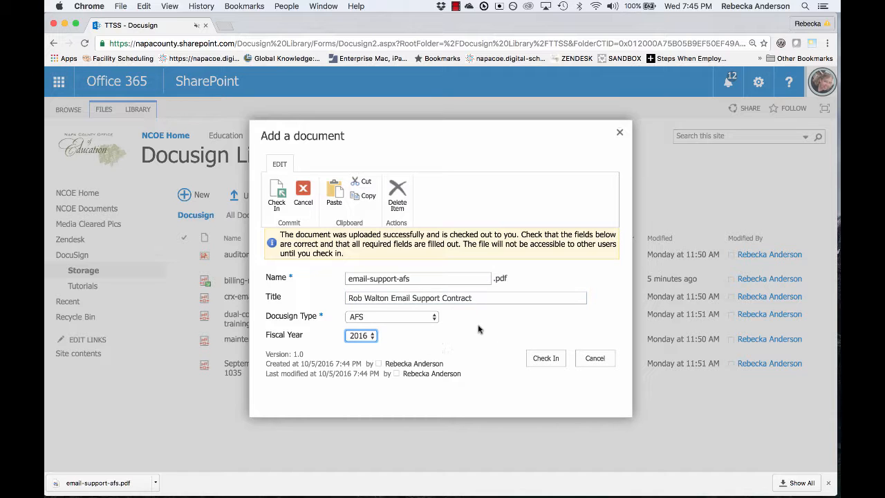
left_click(545, 358)
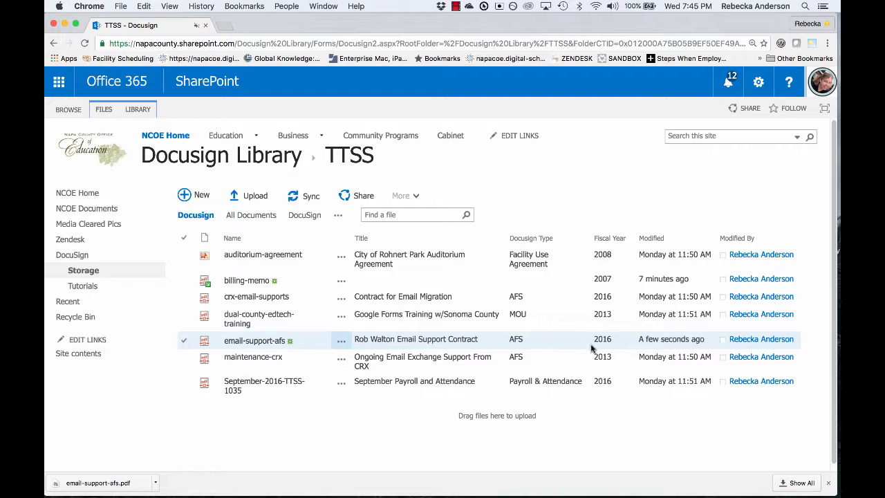
Step: Sort the TTSS list through Name, Title and Docusign Type, ending on Modified newest first
left_click(690, 339)
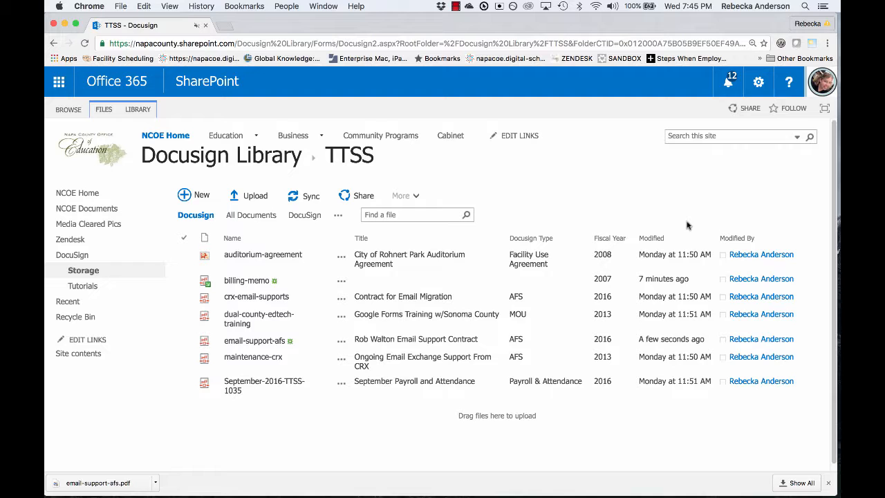
left_click(236, 239)
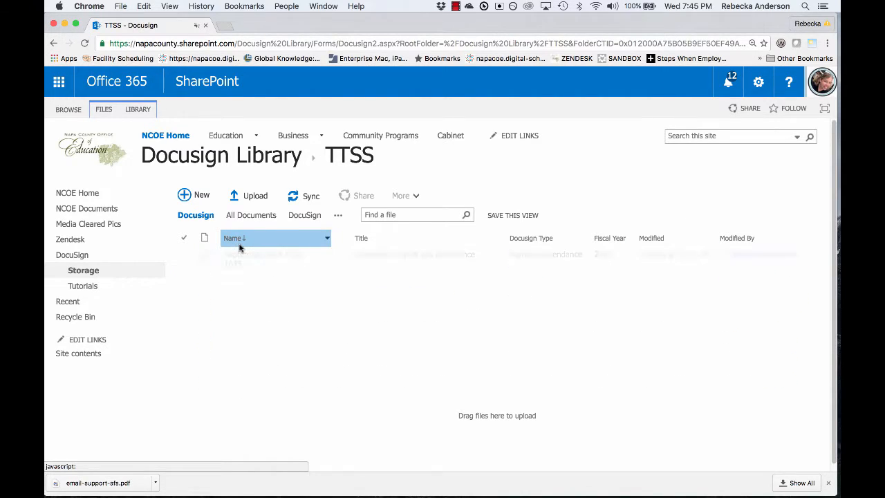
left_click(232, 238)
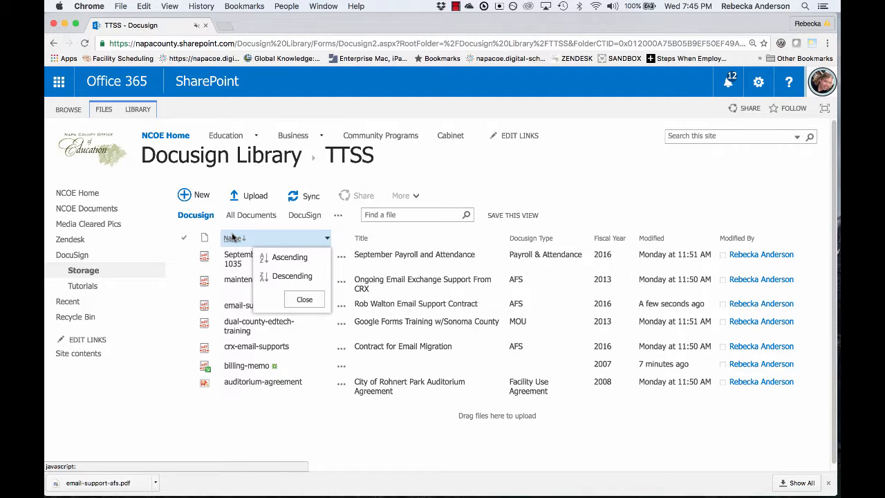
left_click(296, 469)
left_click(361, 238)
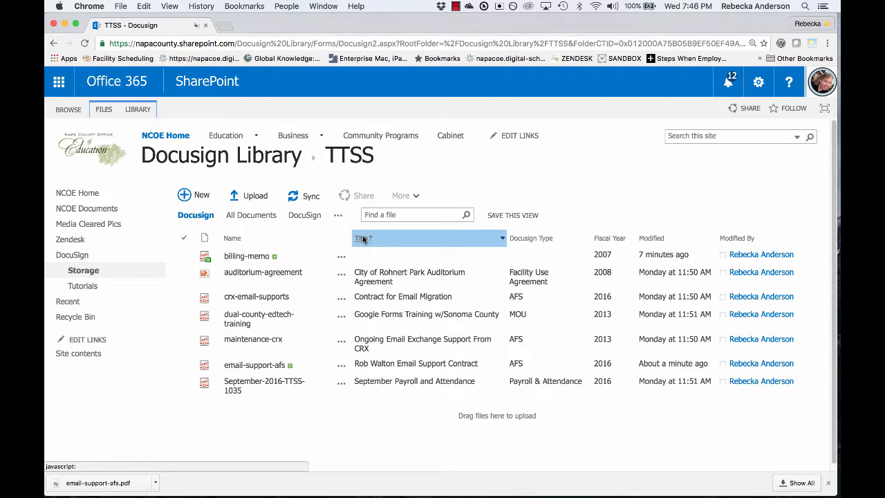
left_click(521, 239)
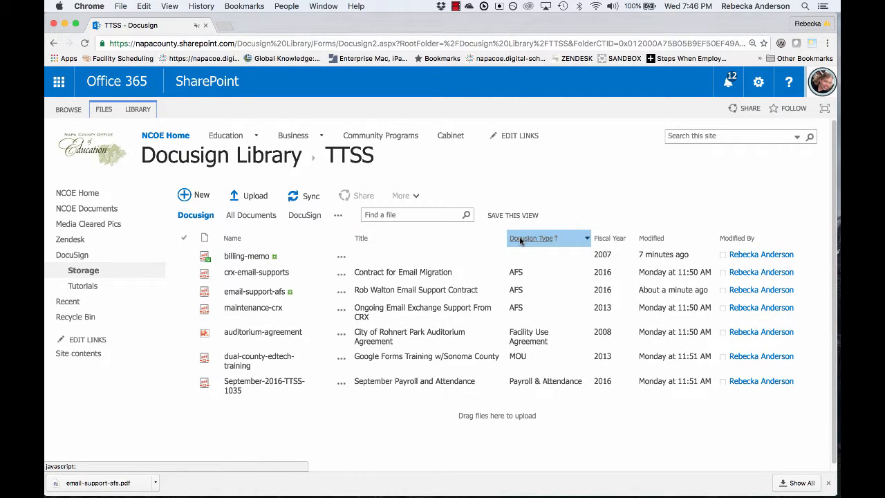
left_click(654, 237)
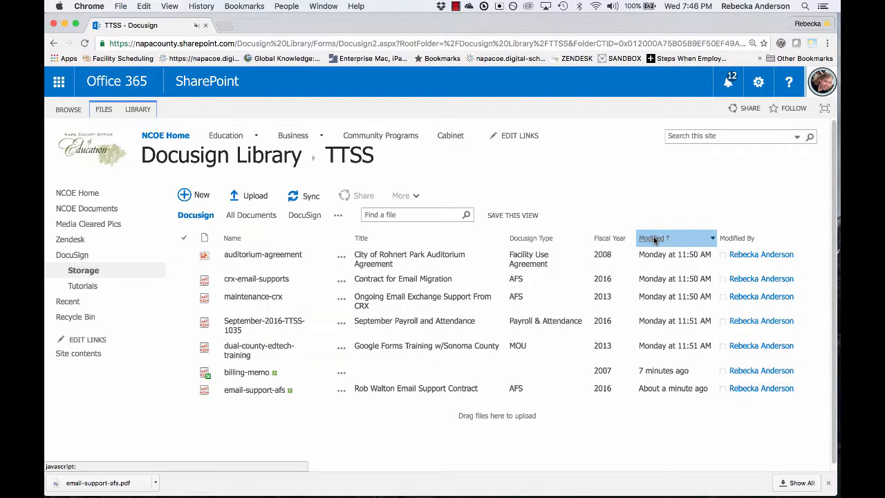
left_click(653, 238)
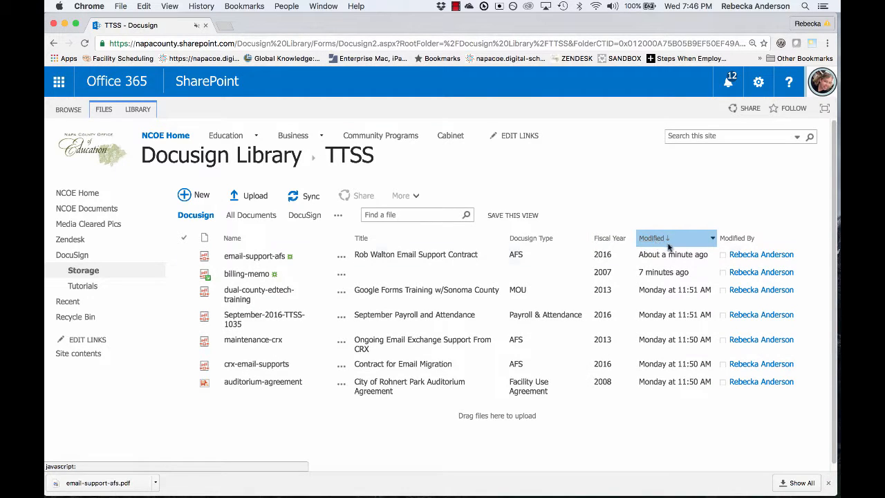